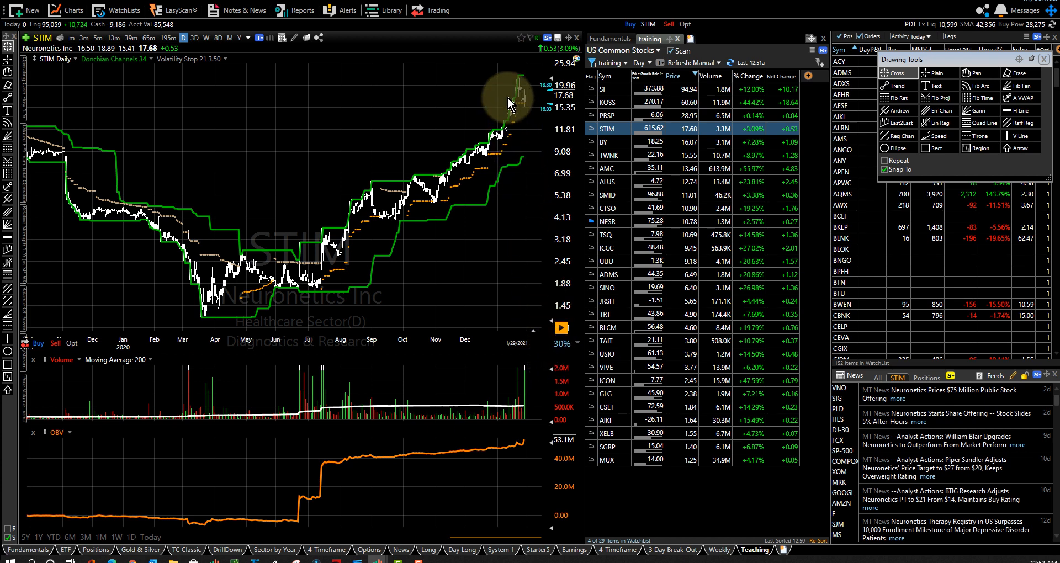
scroll(507, 99, up, 2)
scroll(507, 99, up, 2)
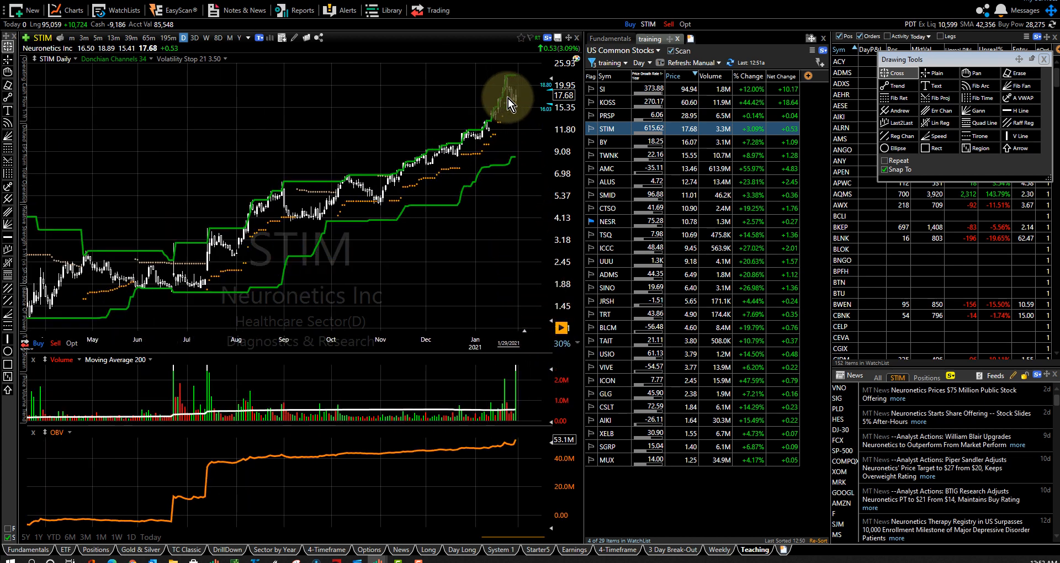
scroll(508, 99, up, 2)
scroll(508, 99, up, 2)
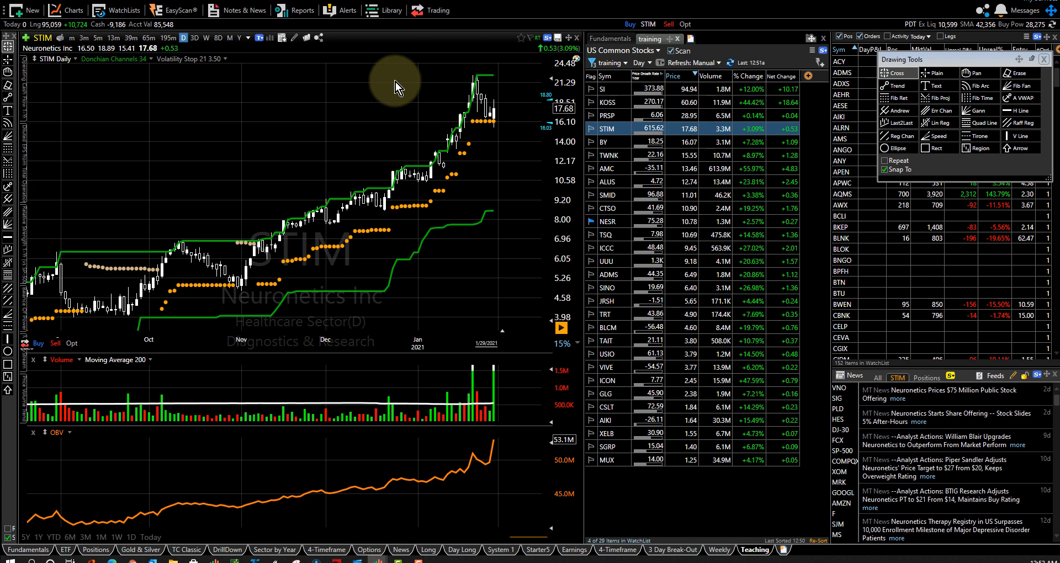
Advance the watchlist from Neuronetics (STIM) to Byline Bancorp (BY).
key(Down)
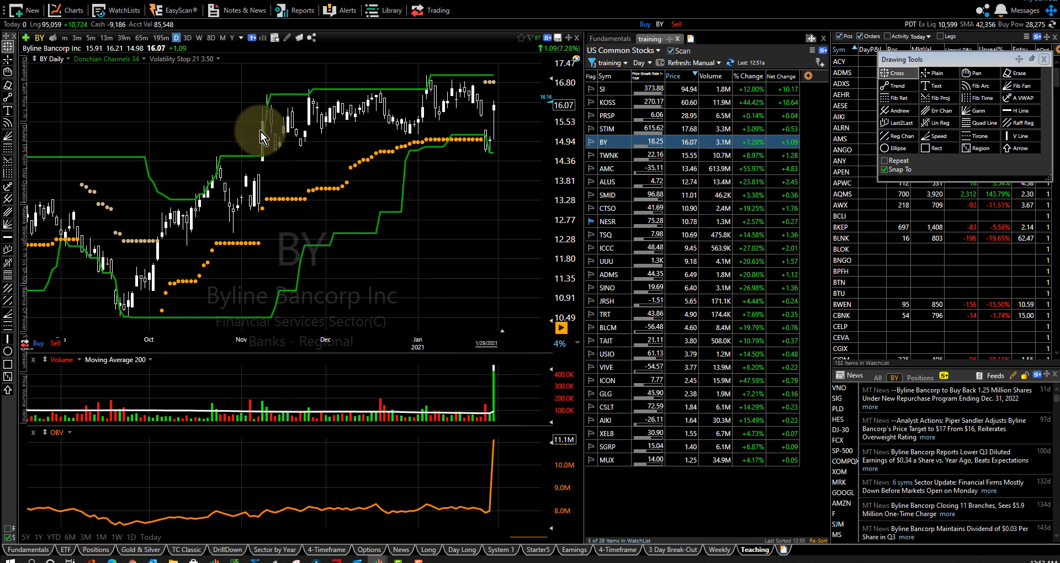
scroll(261, 131, down, 3)
scroll(260, 131, down, 3)
scroll(260, 131, down, 3)
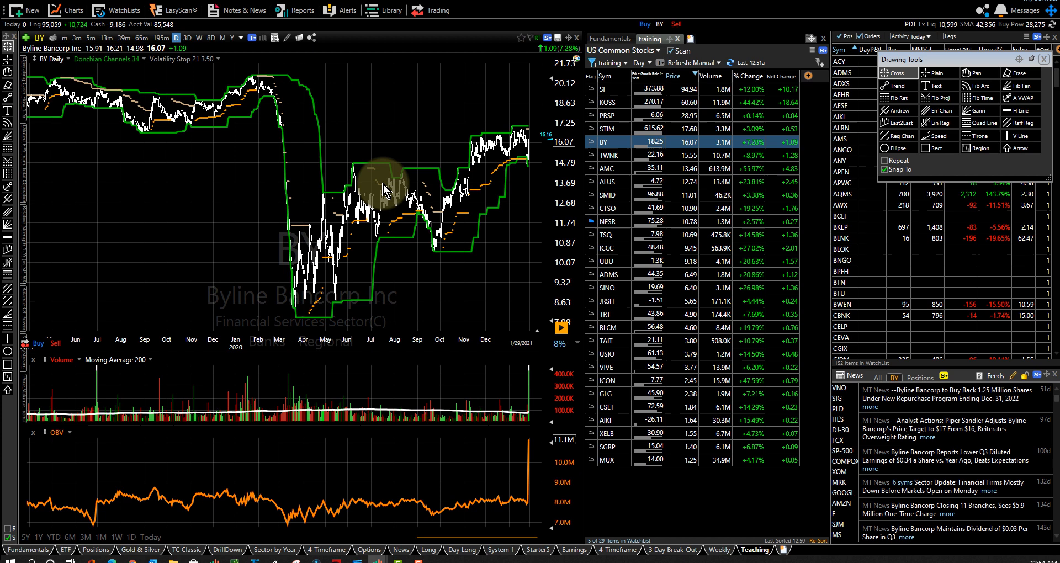
scroll(383, 184, up, 1)
scroll(383, 185, up, 1)
scroll(384, 185, up, 1)
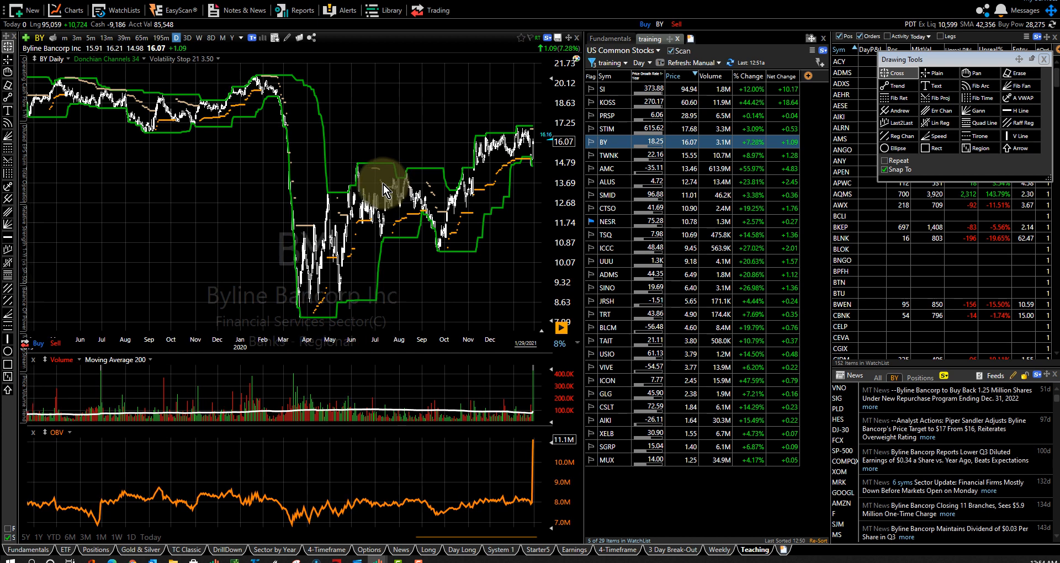
scroll(384, 185, up, 1)
scroll(383, 185, up, 1)
scroll(384, 185, up, 1)
scroll(384, 185, up, 1)
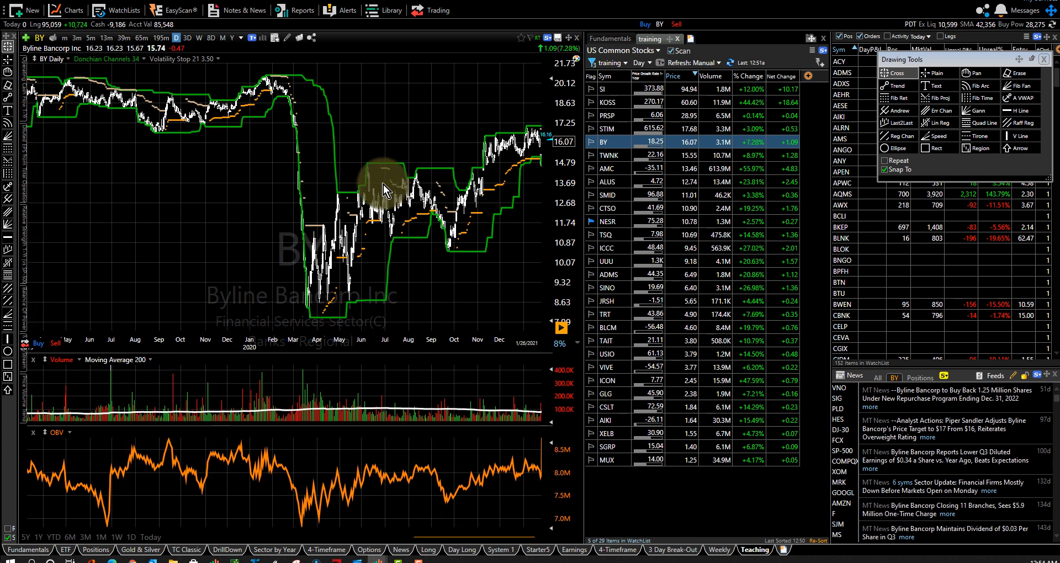
scroll(383, 185, up, 1)
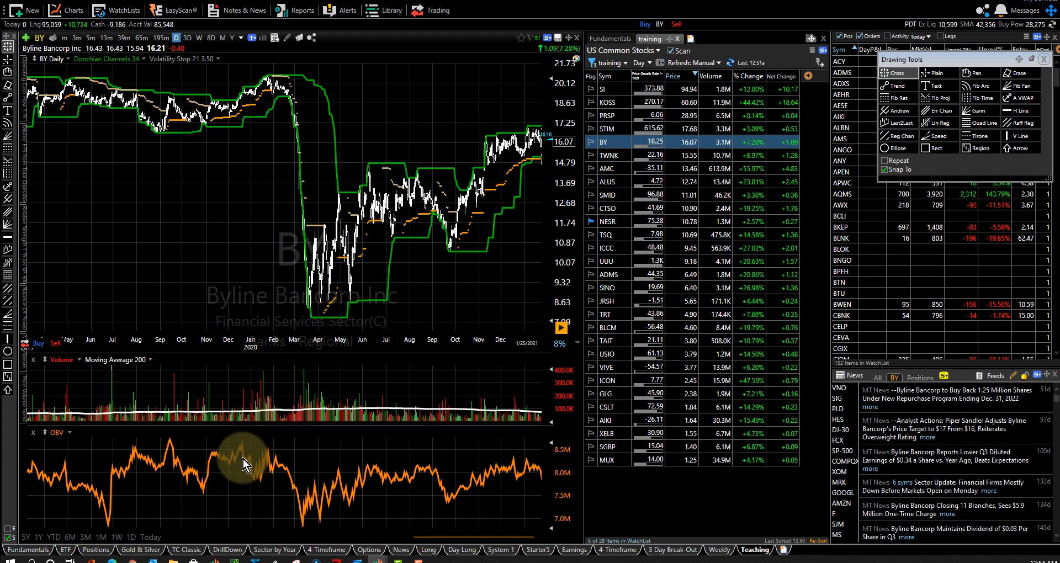
scroll(243, 459, right, 1)
scroll(243, 459, right, 1)
scroll(243, 459, right, 1)
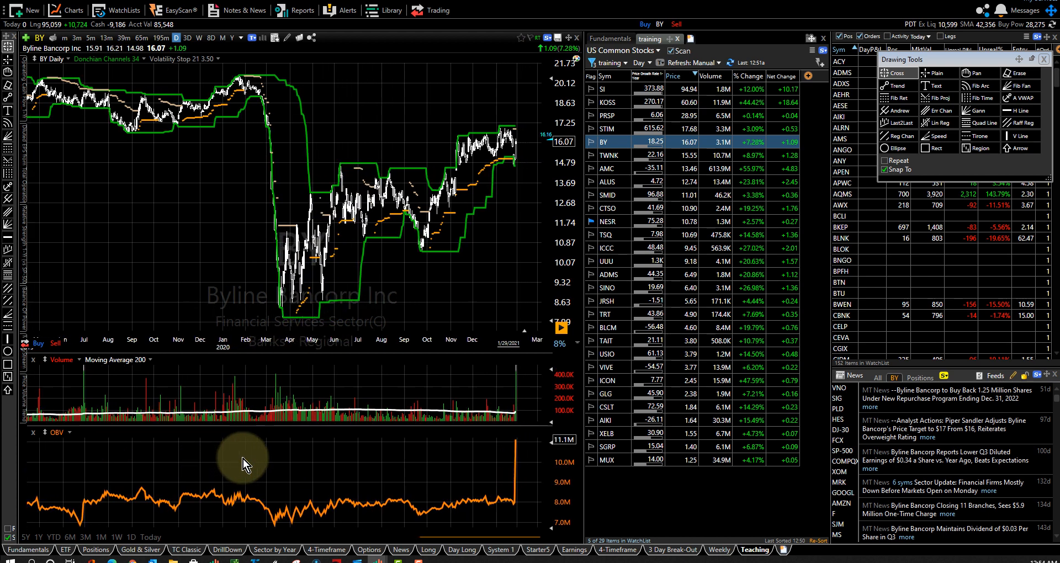
scroll(243, 459, up, 1)
scroll(483, 346, up, 1)
scroll(483, 345, up, 2)
scroll(483, 345, up, 1)
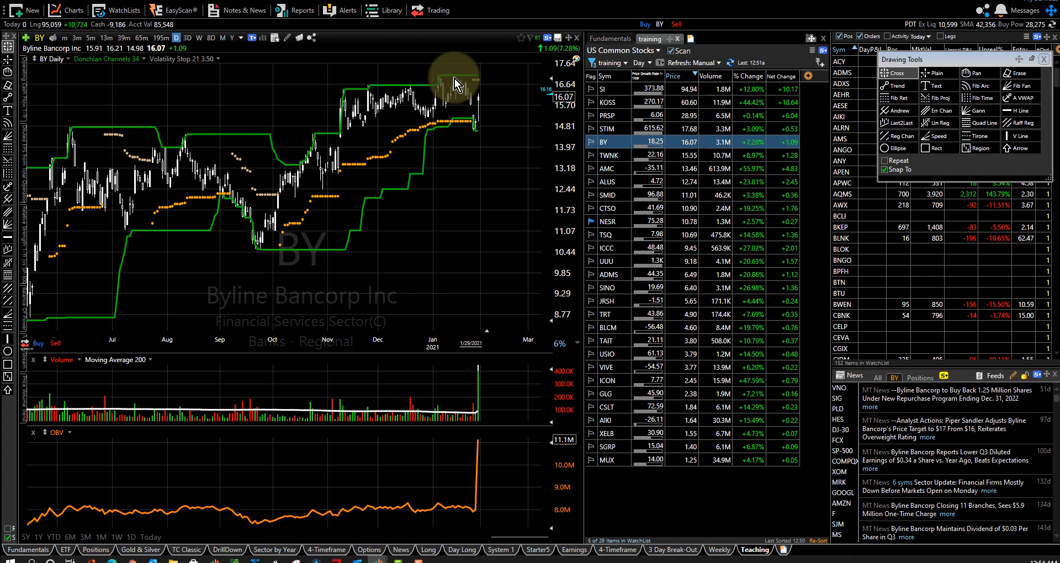
click(491, 79)
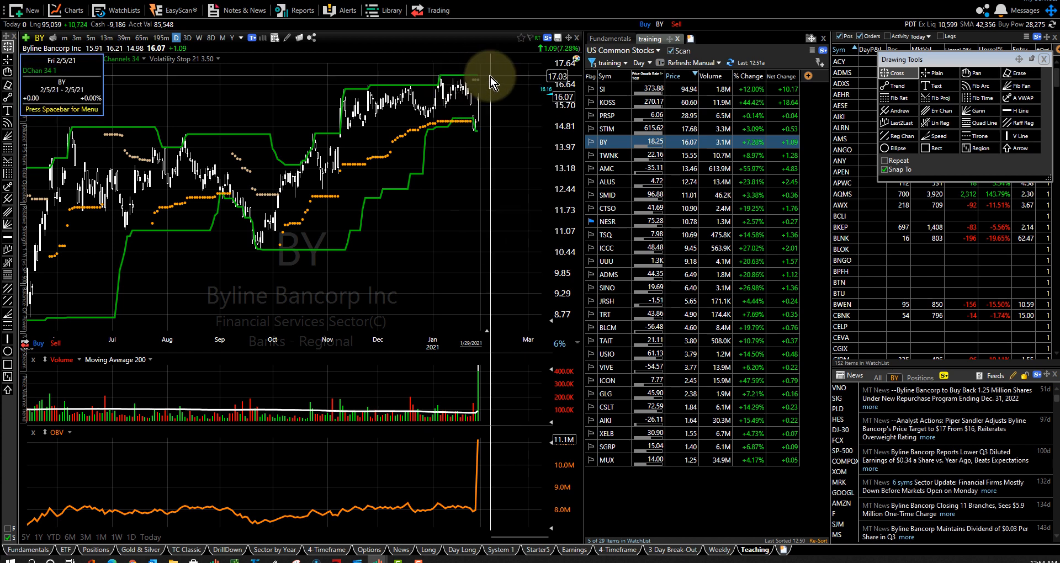
click(491, 77)
click(496, 139)
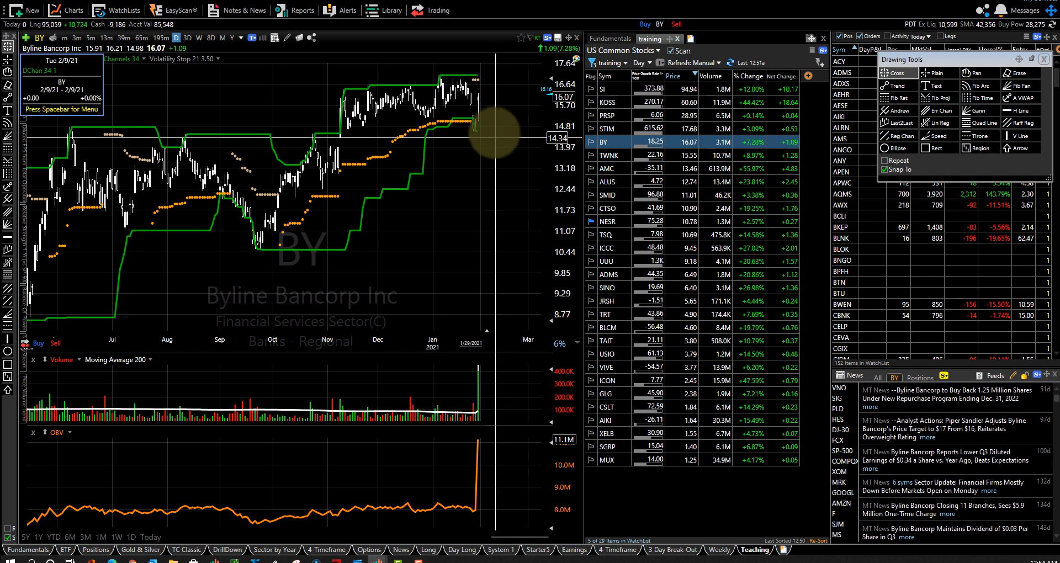
click(496, 138)
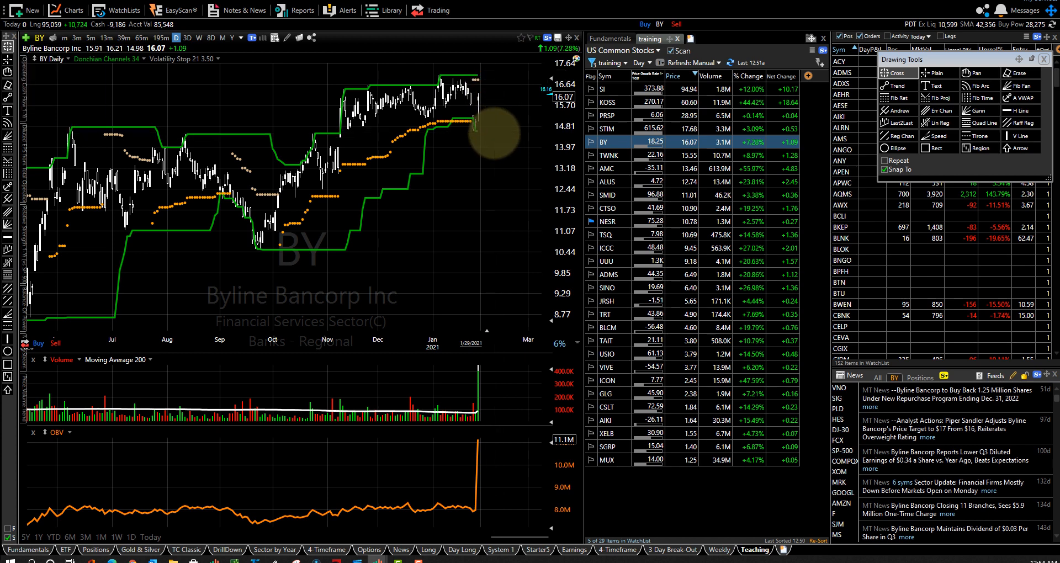
Load Hostess Brands (TWNK) and inspect its latest volume spike bar.
key(space)
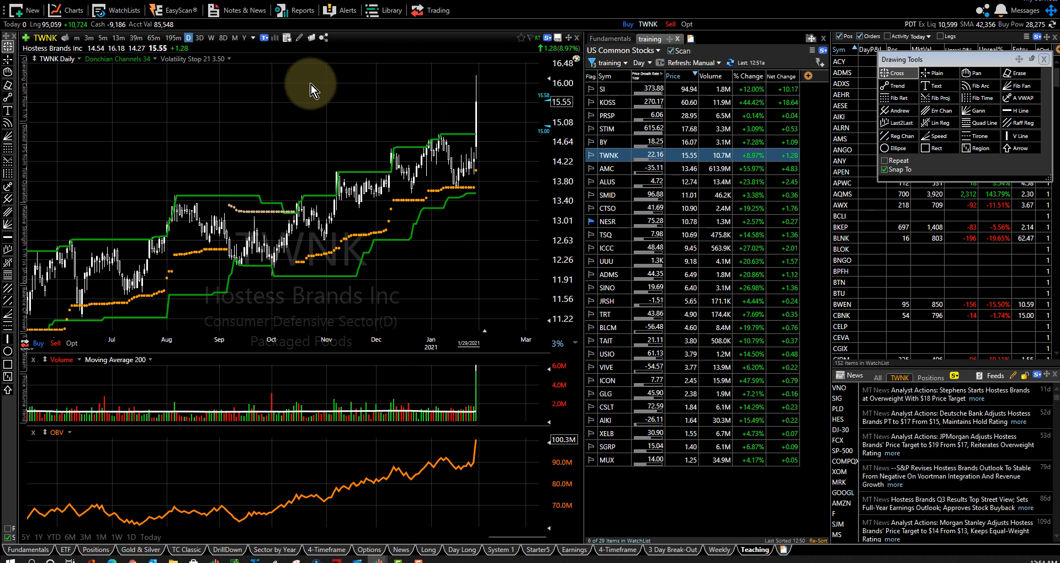
click(489, 362)
click(475, 431)
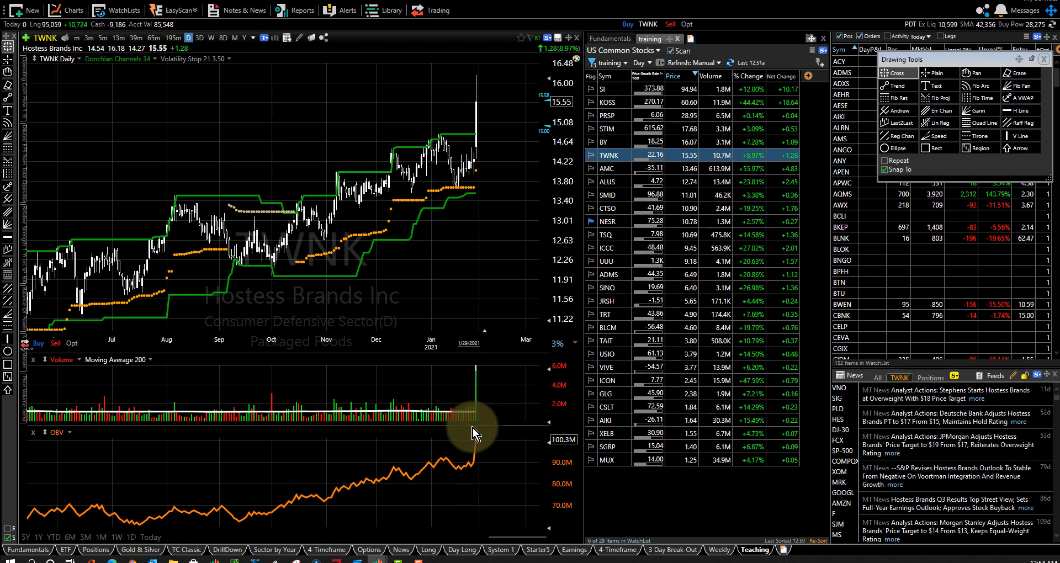
Read the January 19 high near 14.82 and the October level around 13.18.
click(456, 136)
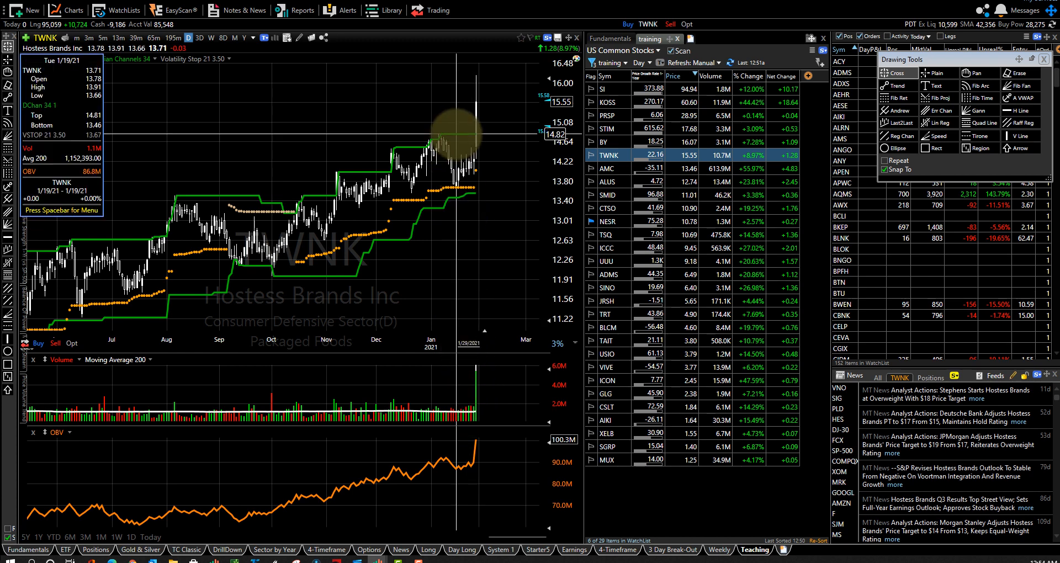
click(456, 135)
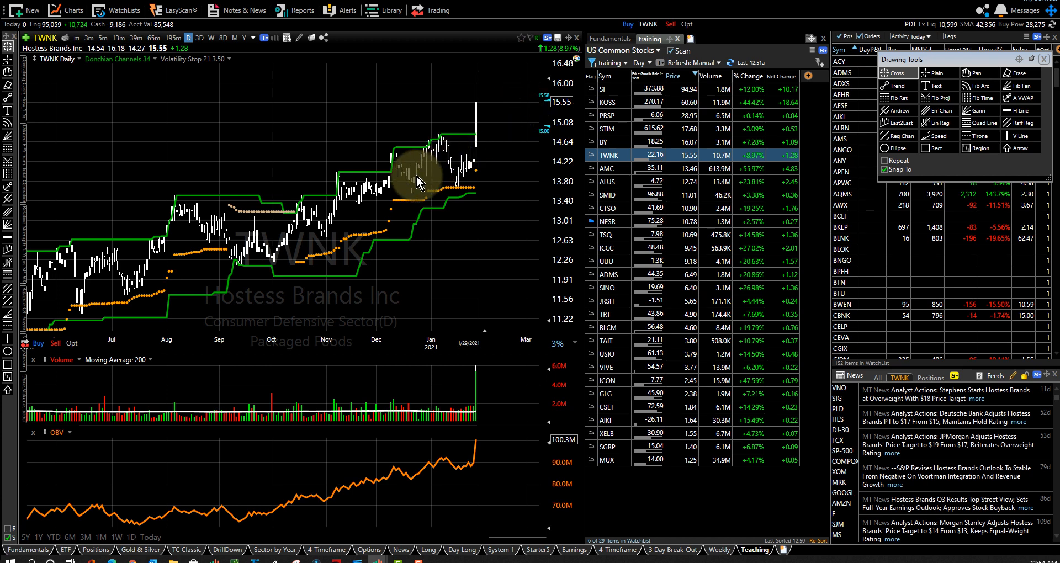
click(307, 218)
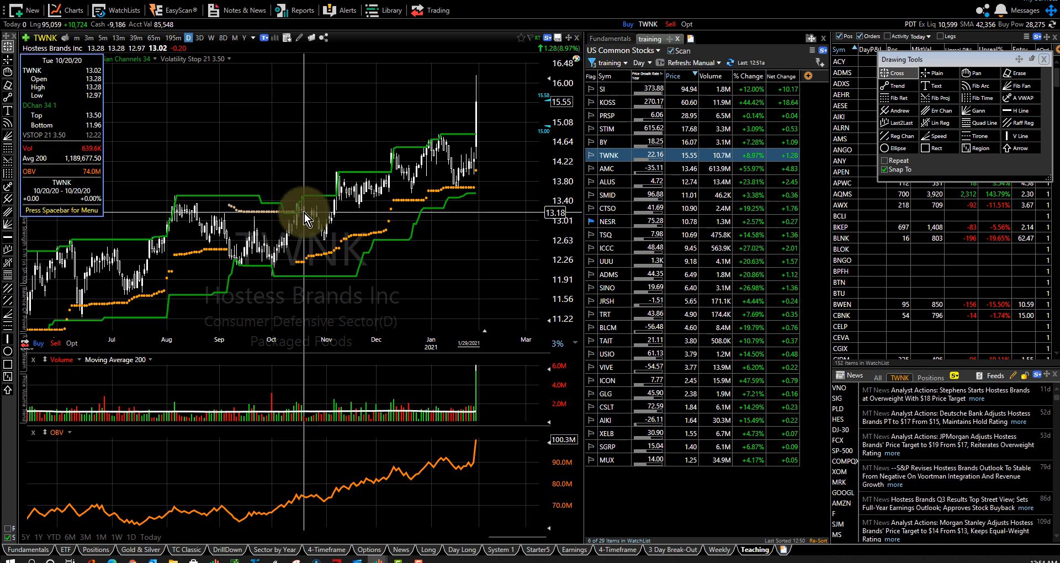